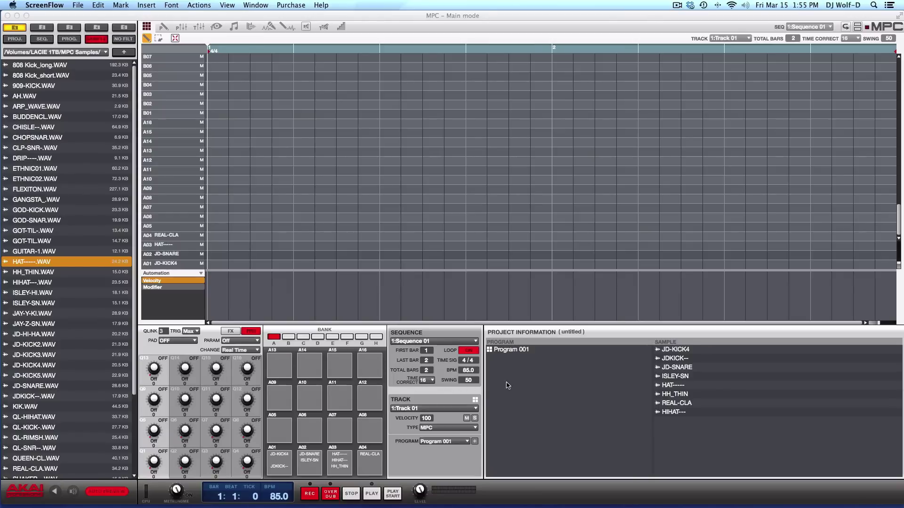
Keep Sequence 01's time correct at 16 and its swing at 50, and review the other time correct divisions.
click(432, 382)
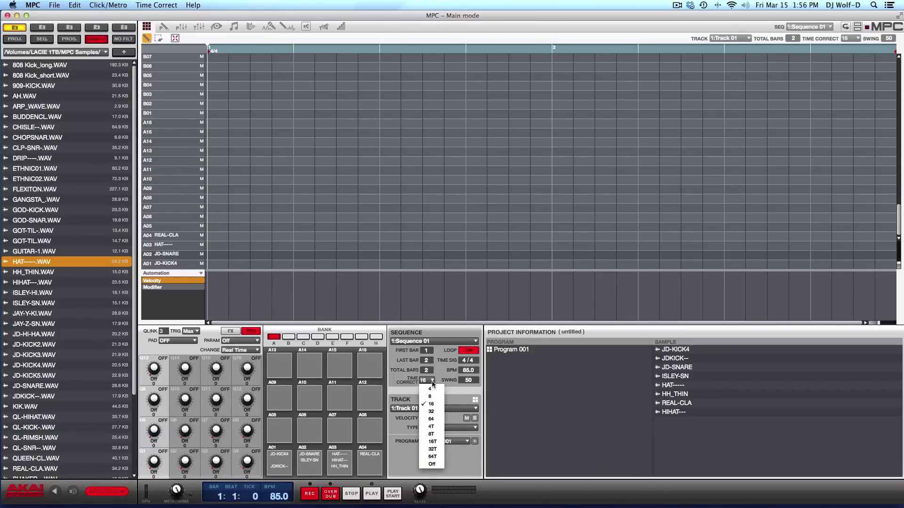
click(437, 404)
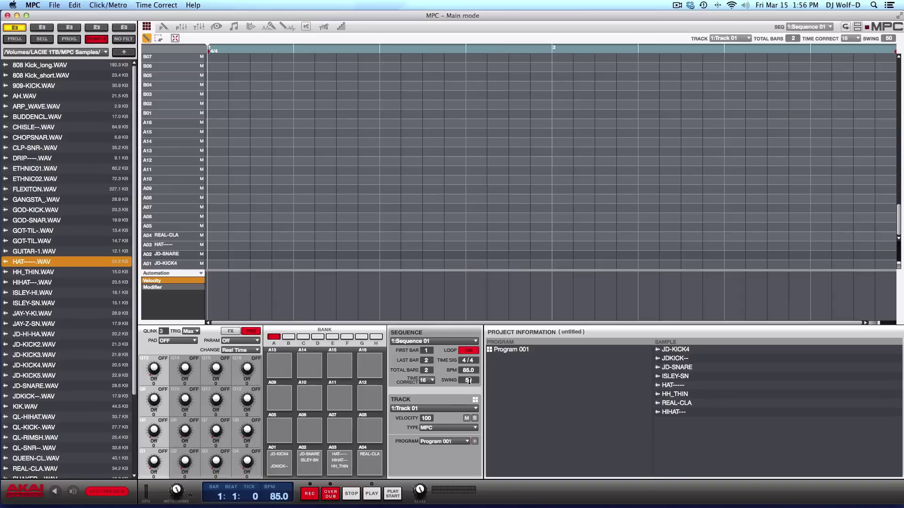
mouse_move(471, 382)
mouse_down()
mouse_move(472, 309)
mouse_move(471, 397)
mouse_up()
click(432, 380)
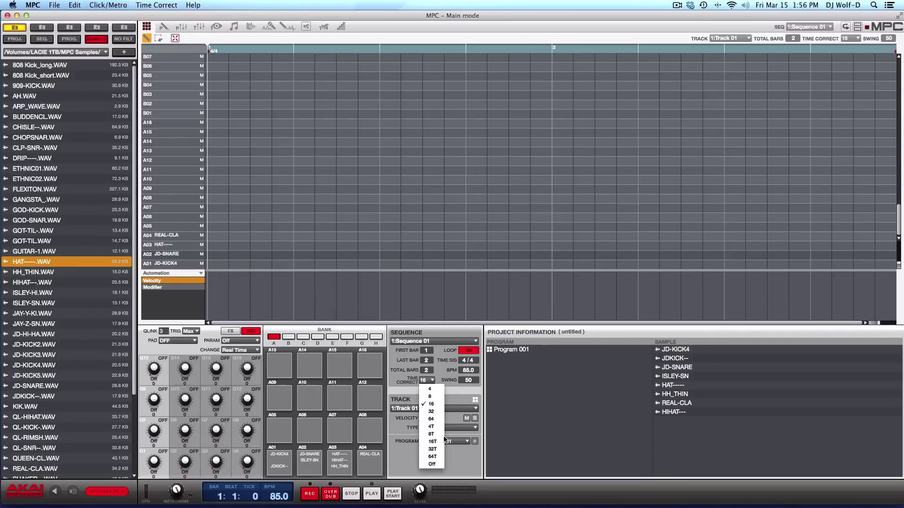
click(460, 391)
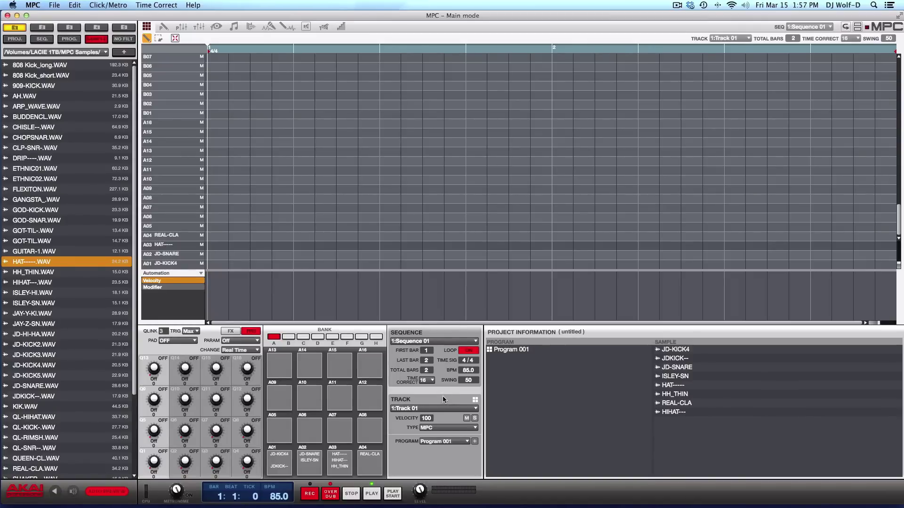
Record straight sixteenth-note HAT hits on pad A03 across both bars of Sequence 01 and play the loop back.
key(space)
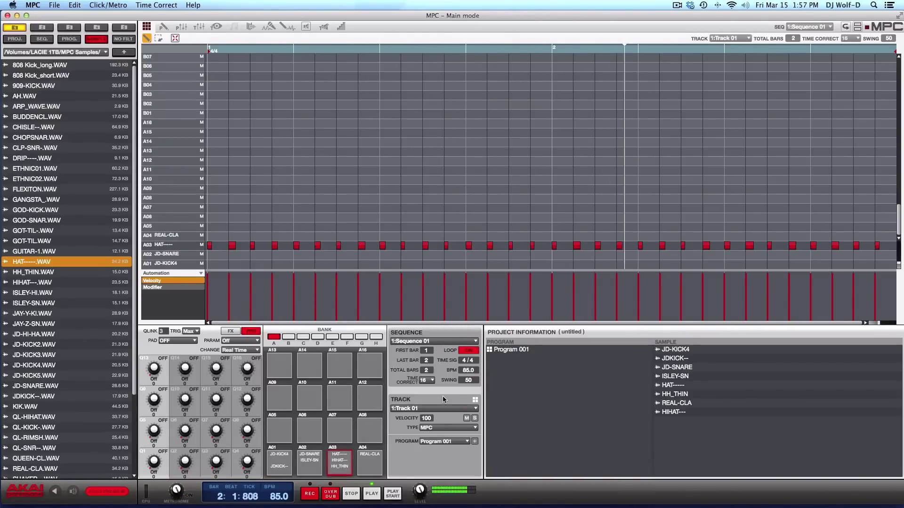
key(space)
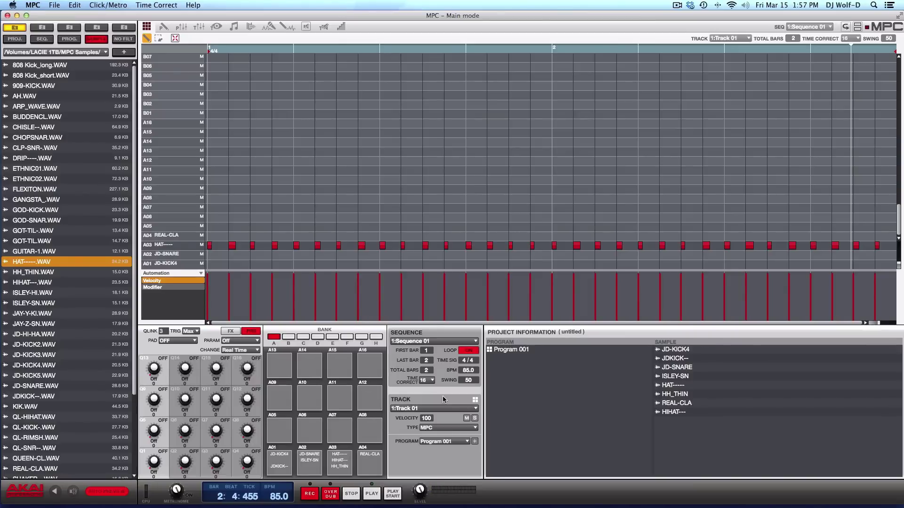
key(space)
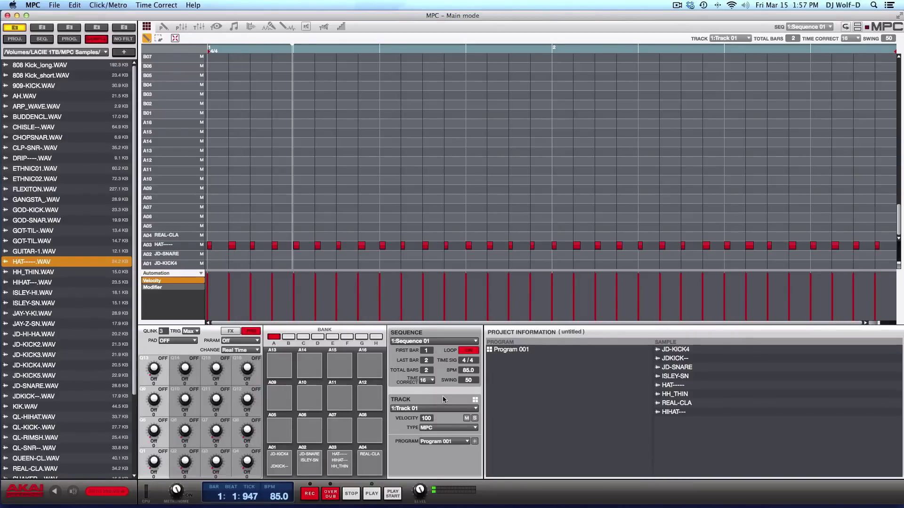
In Sequence 02, set time correct to 16T and record HAT hits on pad A03 across both bars.
key(Down)
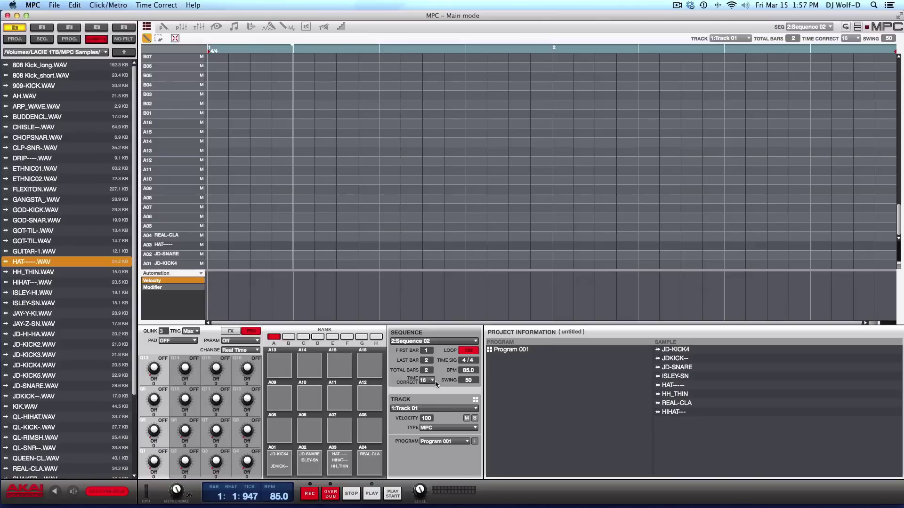
click(434, 380)
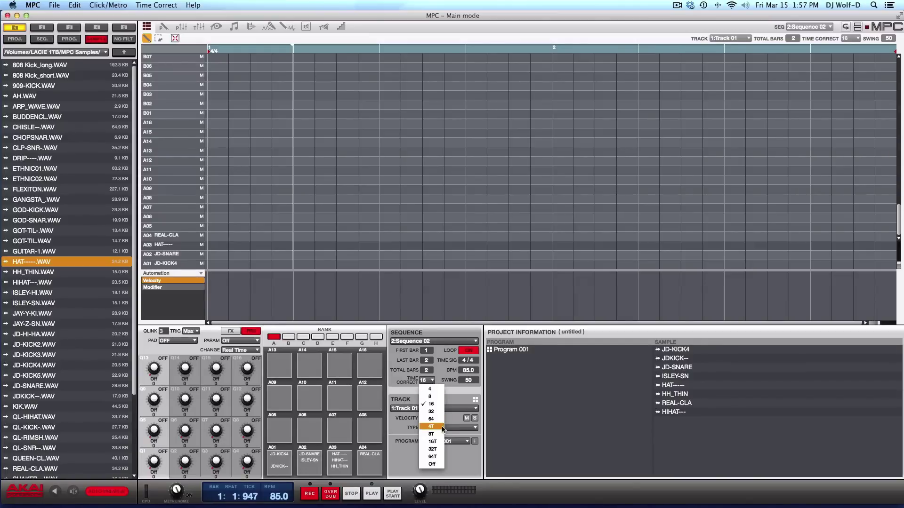
click(436, 442)
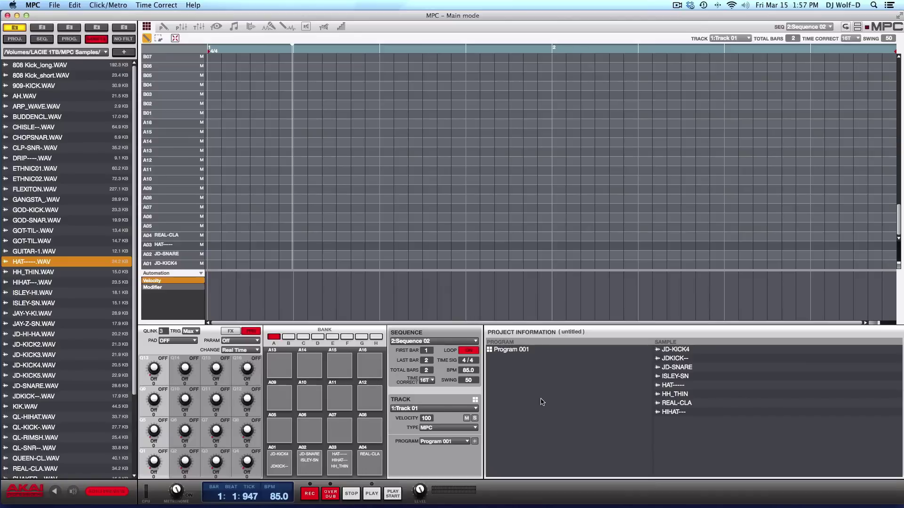
key(space)
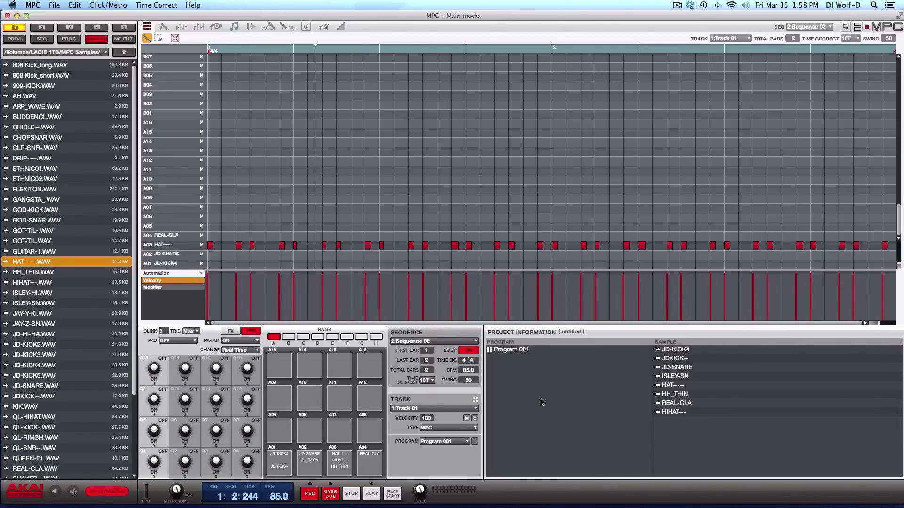
Play back the hat pattern of Sequence 01 and return to Sequence 02 to compare their note spacing.
key(Up)
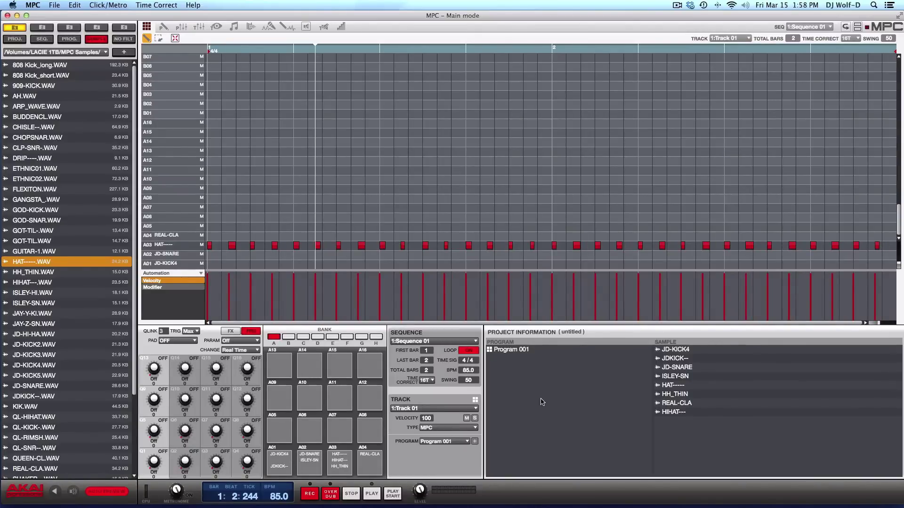
key(space)
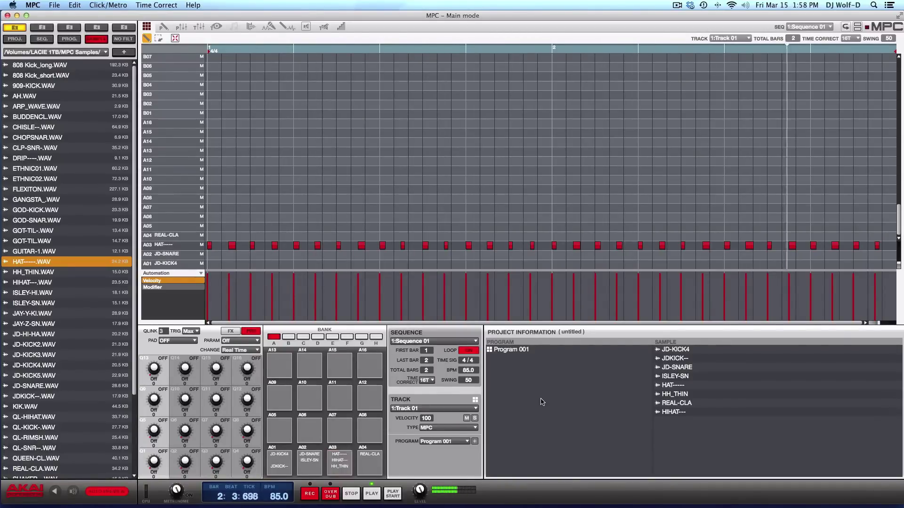
key(Down)
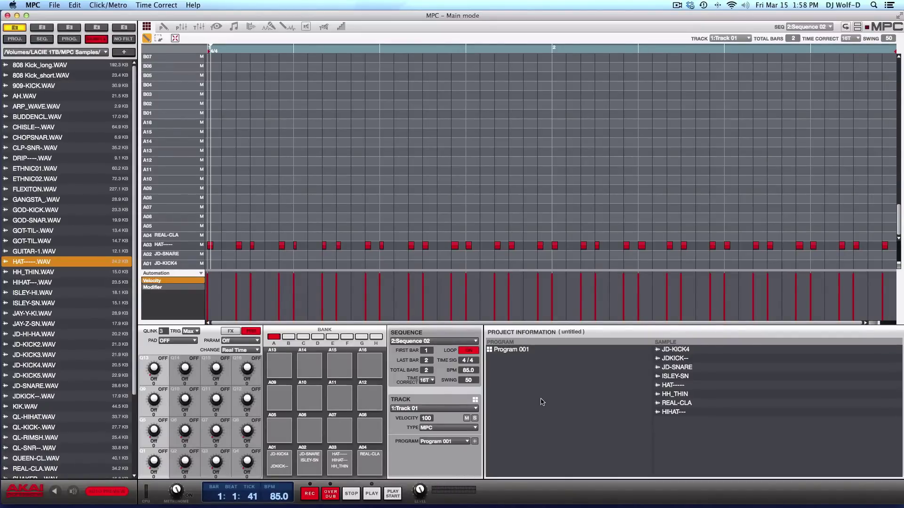
Undo the HAT recordings in Sequence 02 and Sequence 01.
key(super+z)
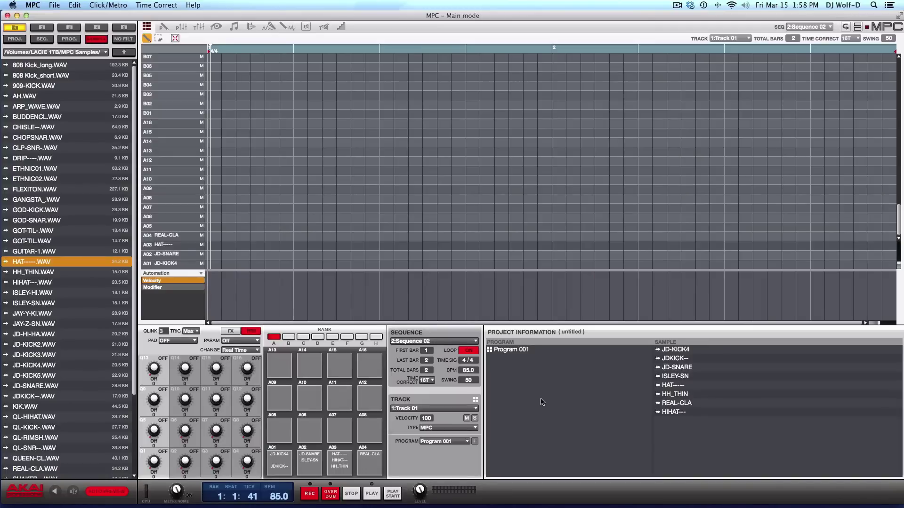
key(super+z)
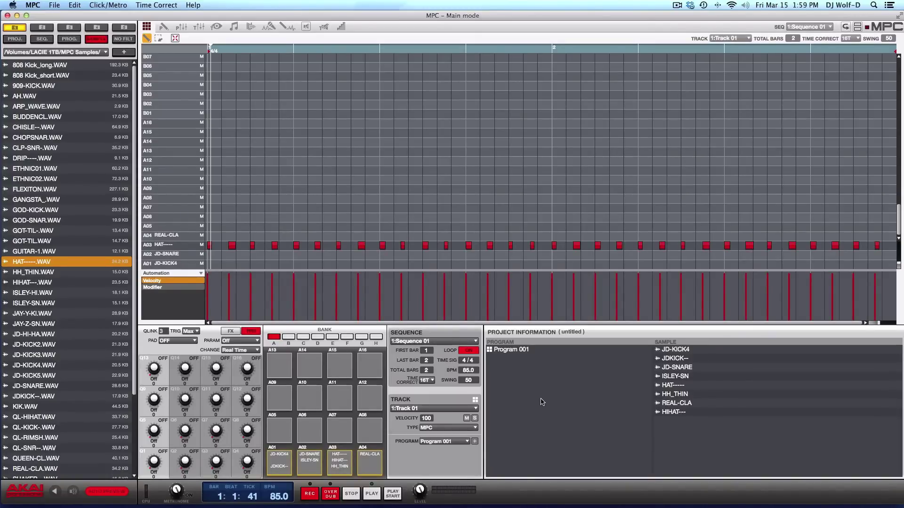
key(super+z)
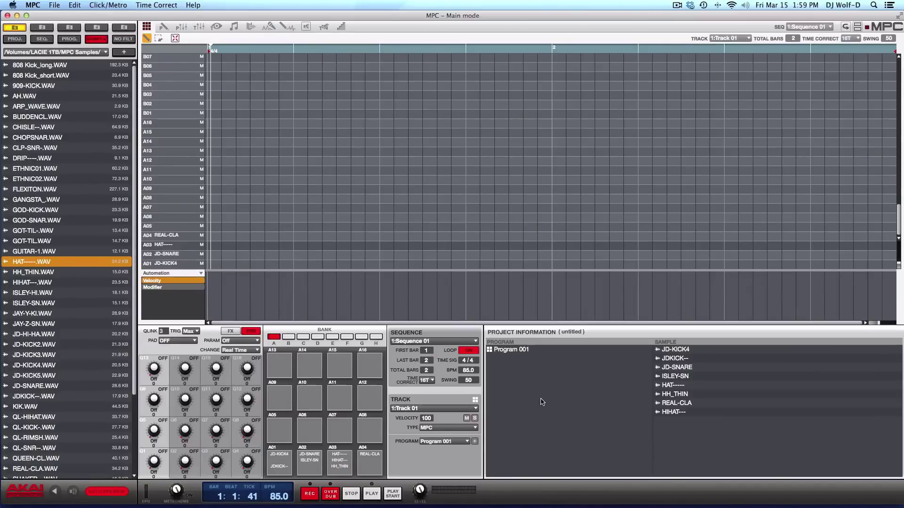
Set Sequence 01's time correct to 16T and record HAT hits on pad A03 across both bars.
click(432, 382)
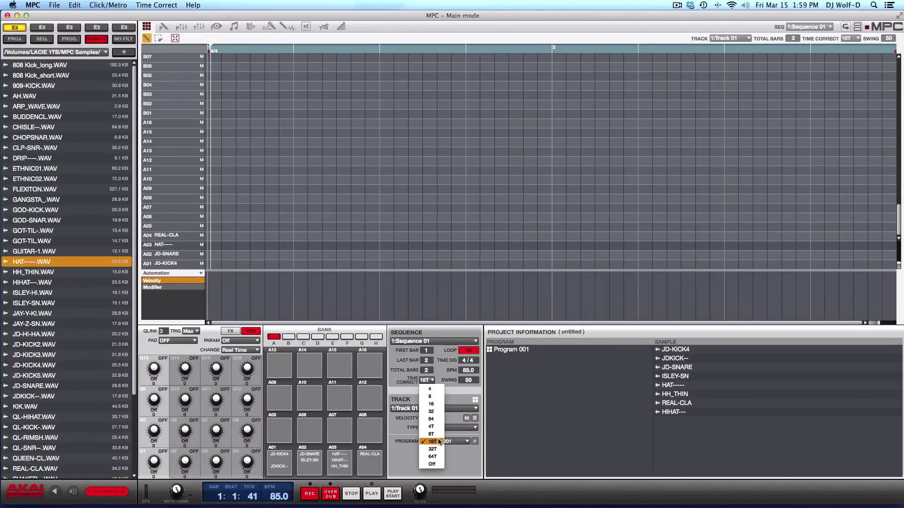
click(435, 407)
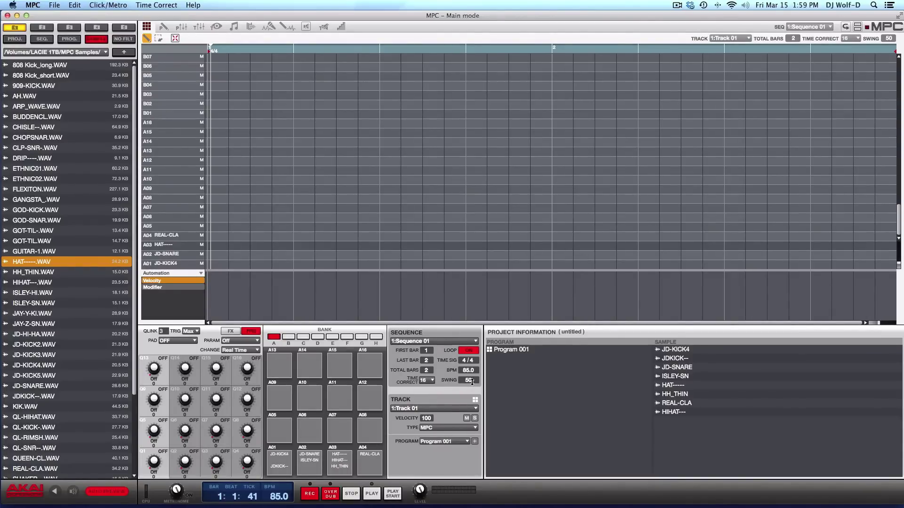
click(433, 380)
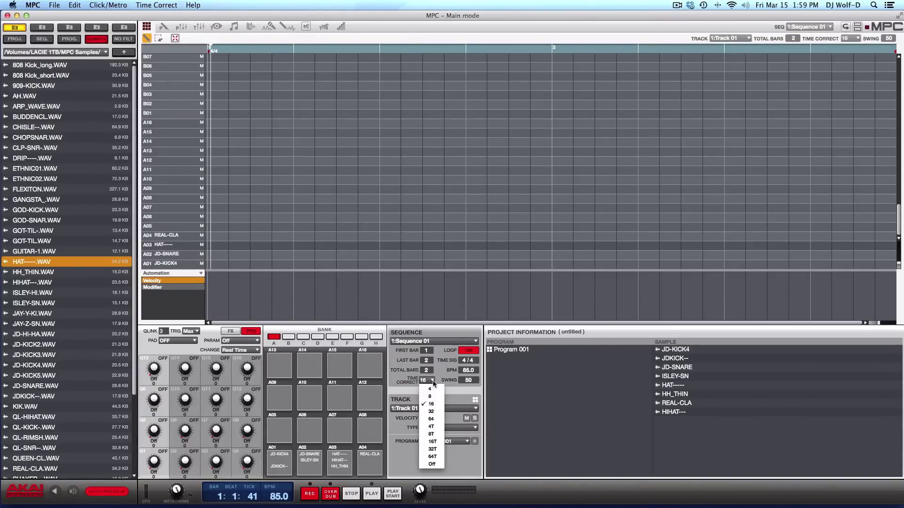
click(437, 444)
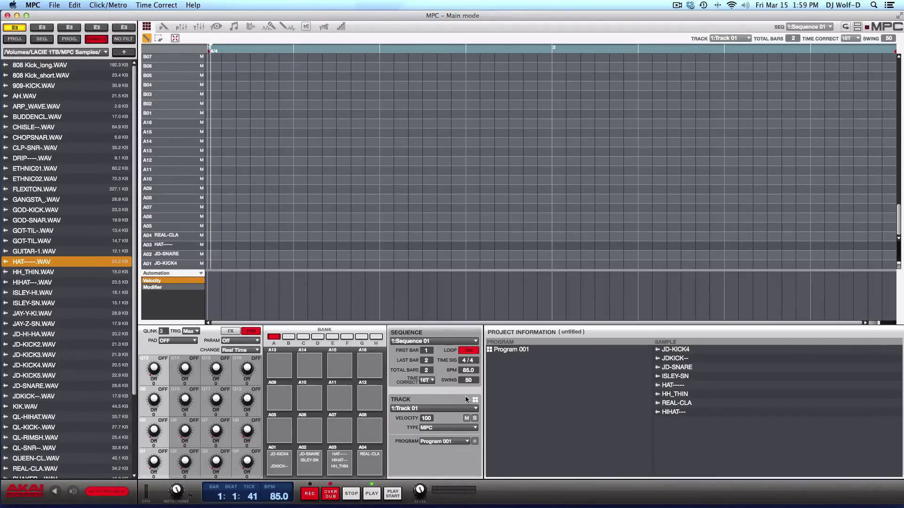
key(space)
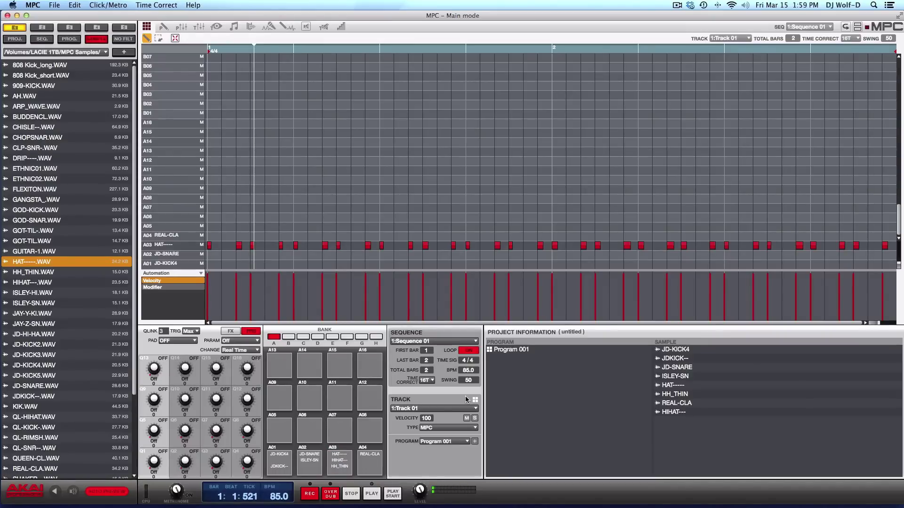
In Sequence 02, set time correct to 16 and swing to 75, and check the detailed Time Correct settings.
key(Up)
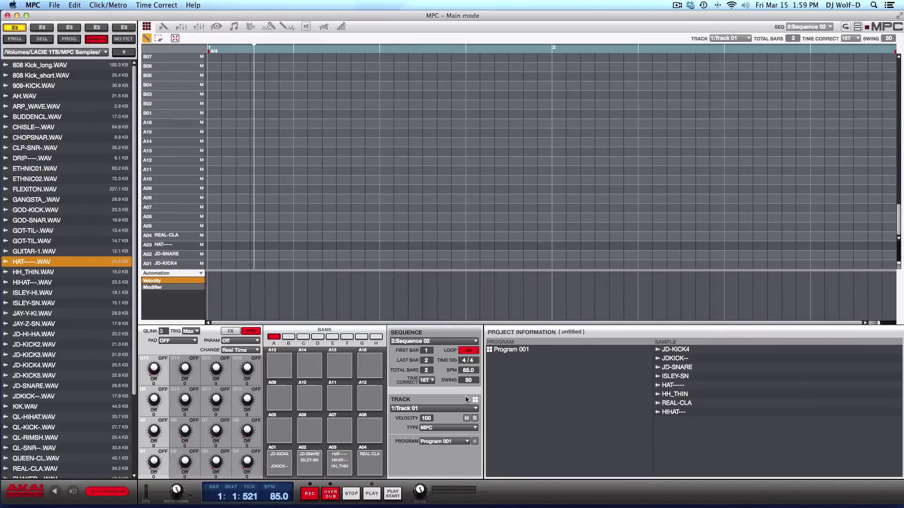
click(431, 381)
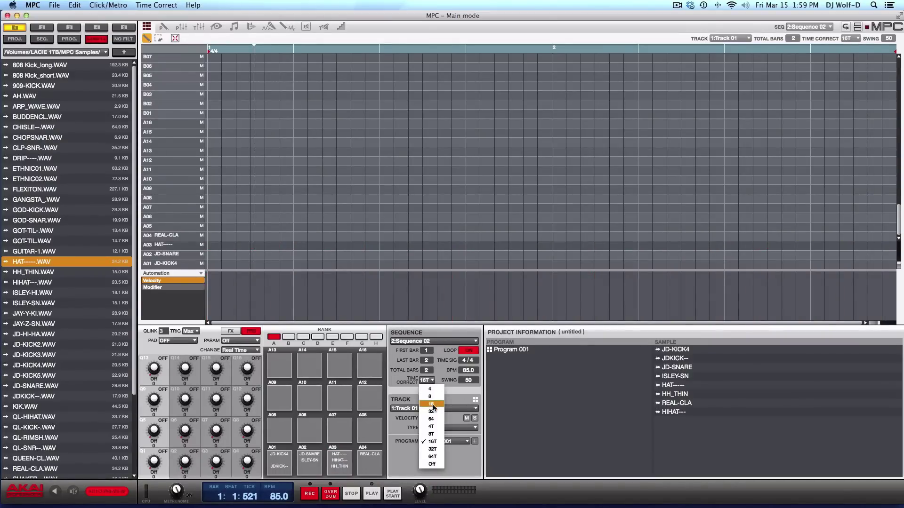
click(433, 405)
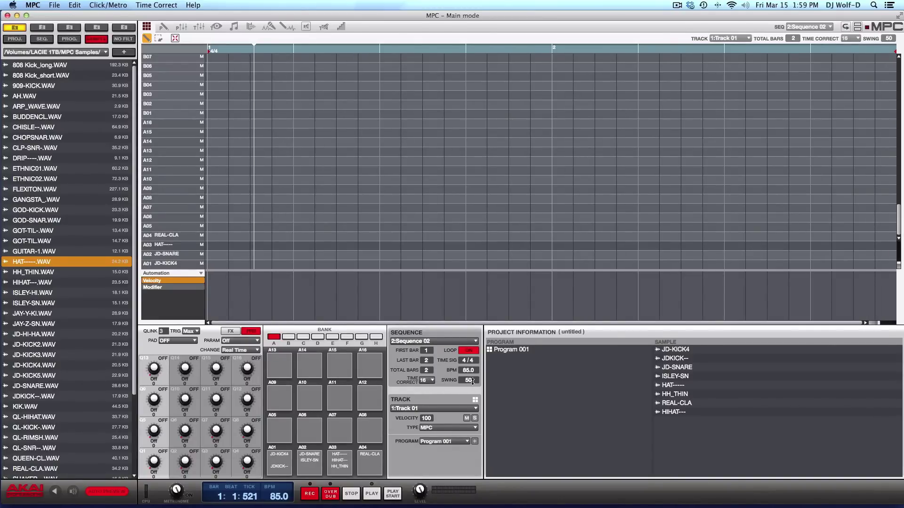
drag(472, 381, 471, 312)
key(super+t)
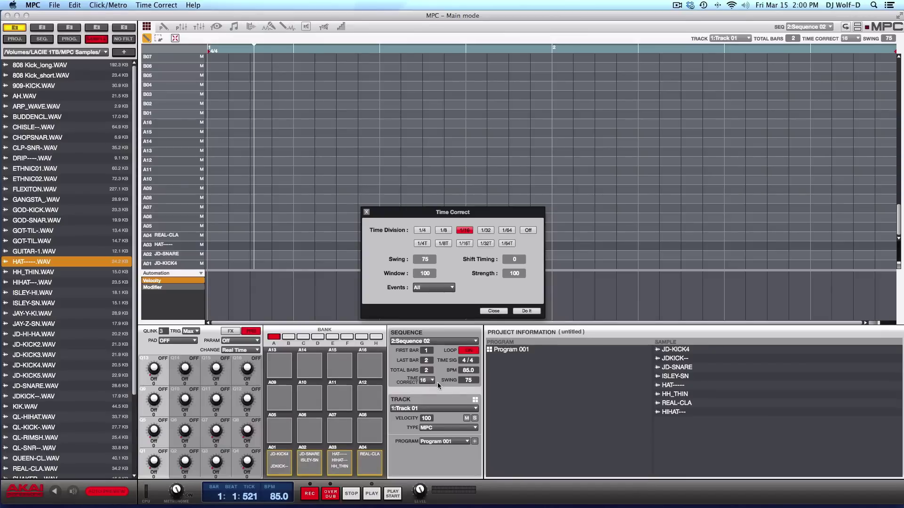
key(Escape)
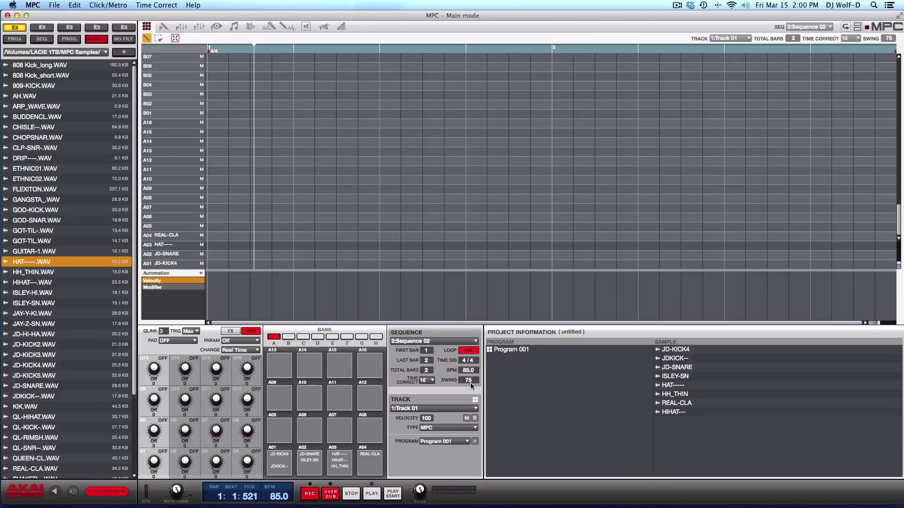
Record swung sixteenth-note HAT hits on pad A03 across both bars of Sequence 02 and stop playback.
key(space)
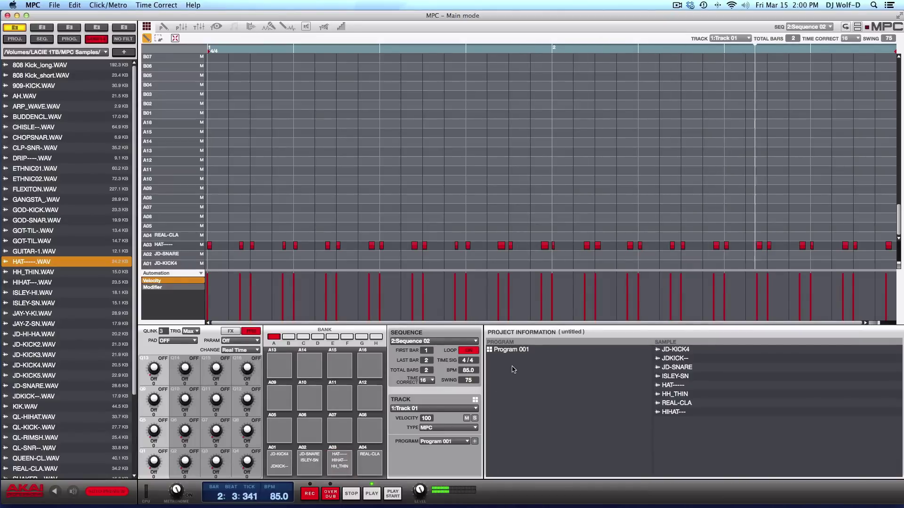
key(space)
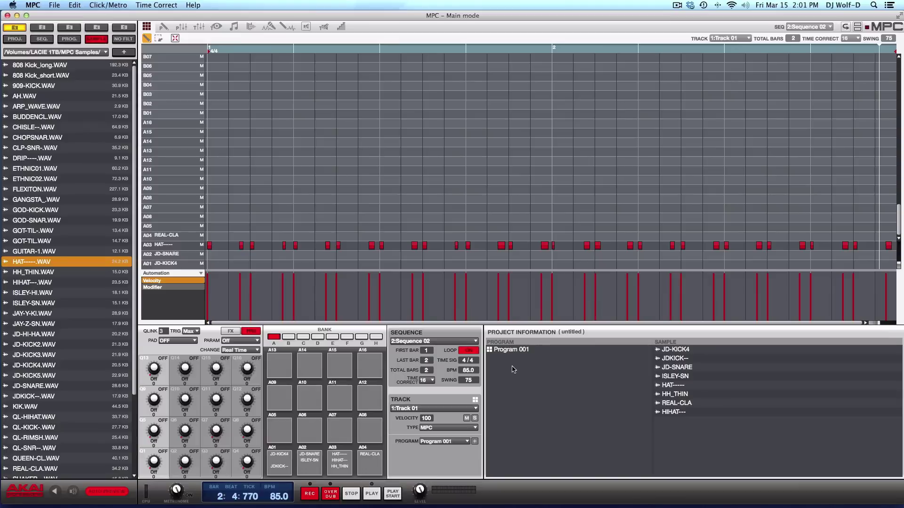
Alternate between Sequence 01 and Sequence 02 and play them to compare the 16T and 75-swing hat patterns.
key(minus)
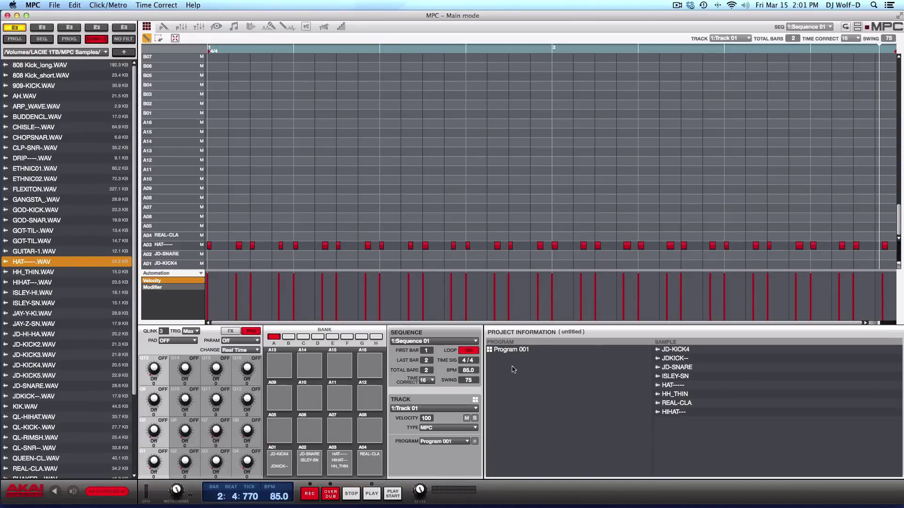
key(Up)
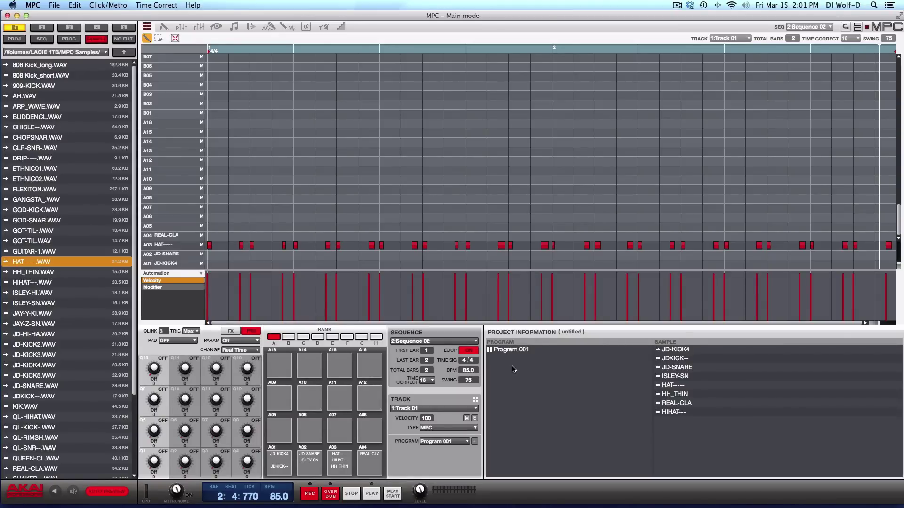
key(Down)
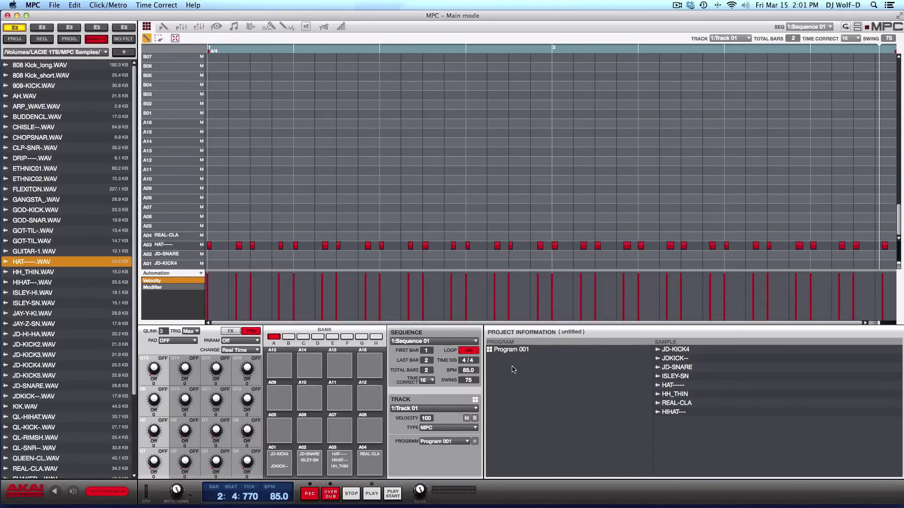
key(Up)
key(Down)
key(Up)
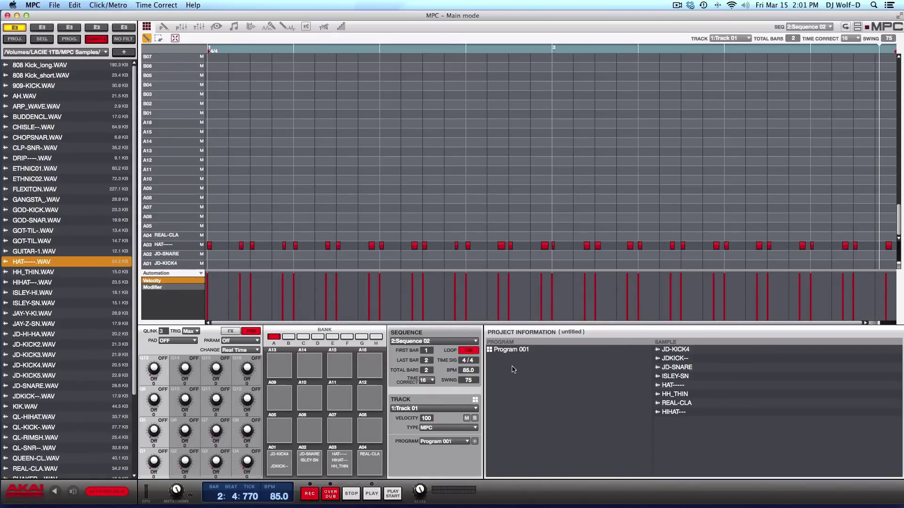
key(Down)
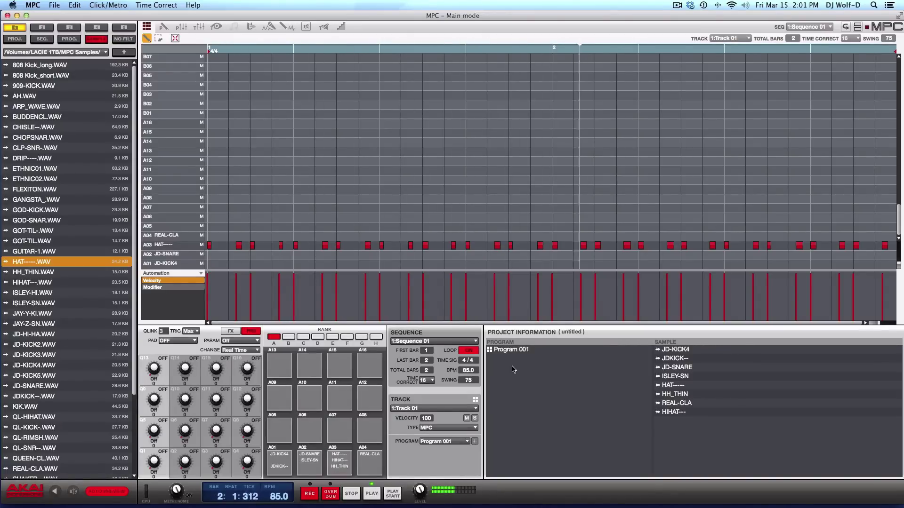
key(Up)
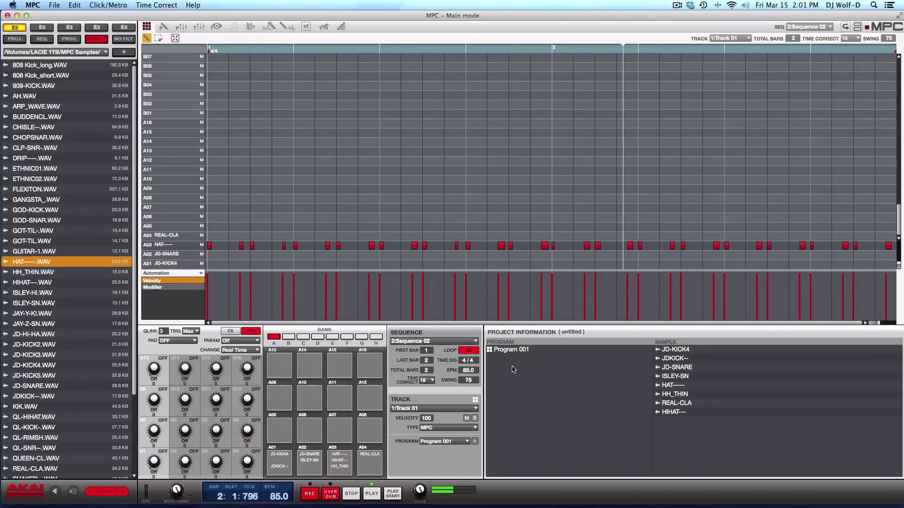
Undo Sequence 01's hat recording and record a two-bar kick, snare, hat and clap beat with time correct 16 and swing 75.
key(Down)
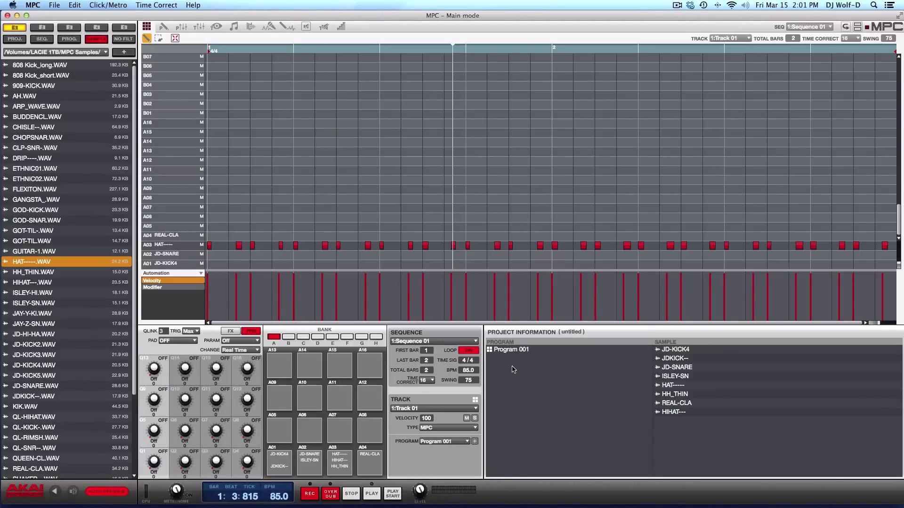
key(super+z)
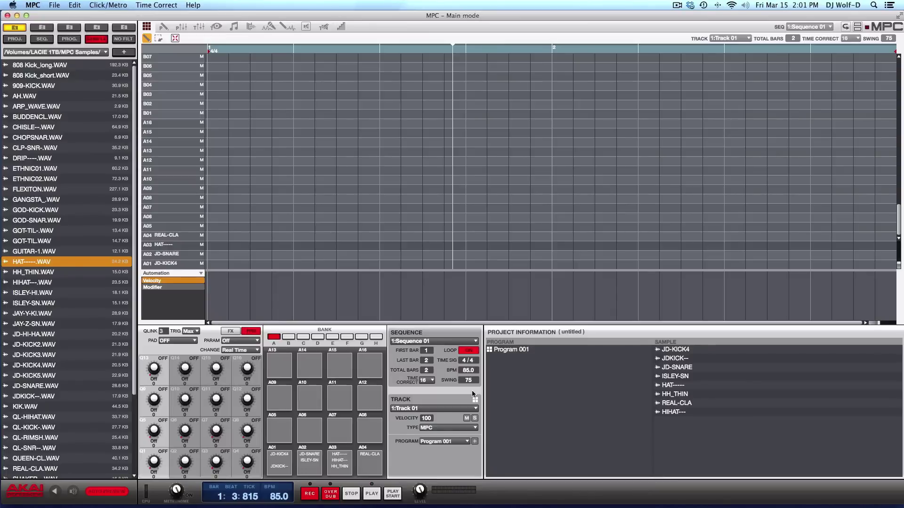
key(space)
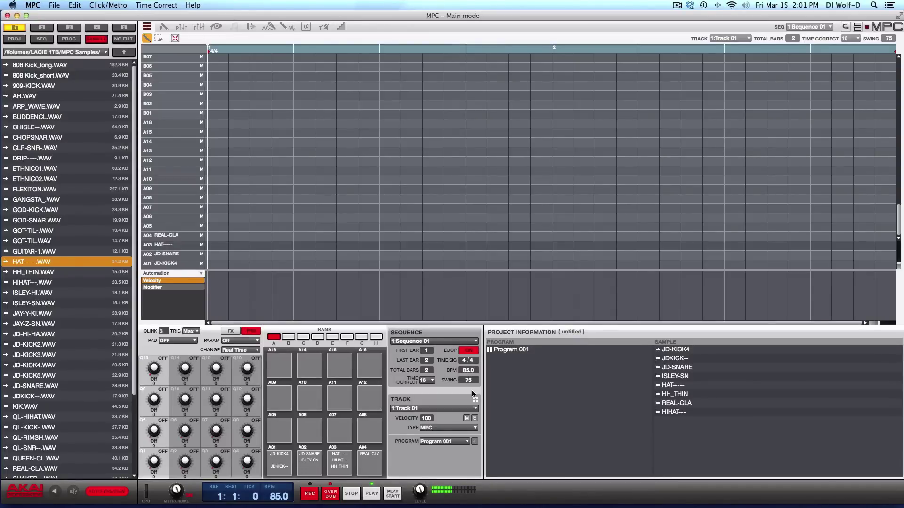
key(space)
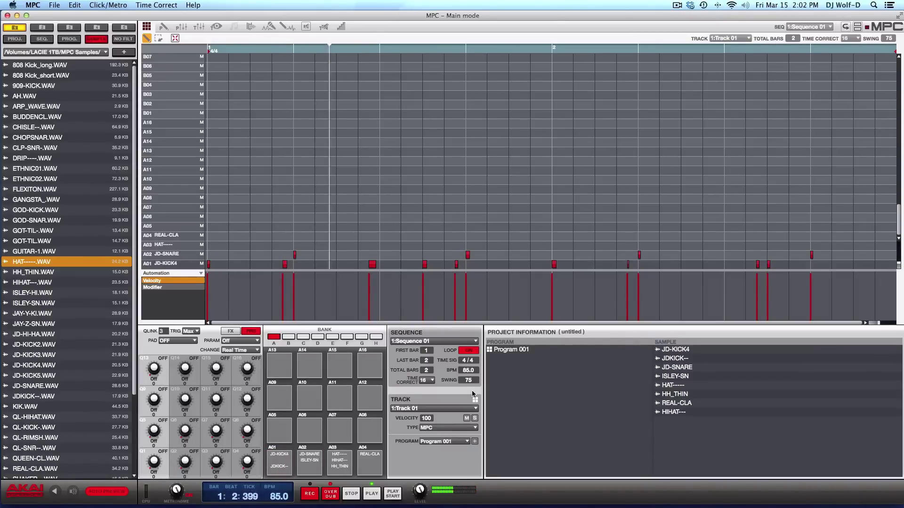
key(v)
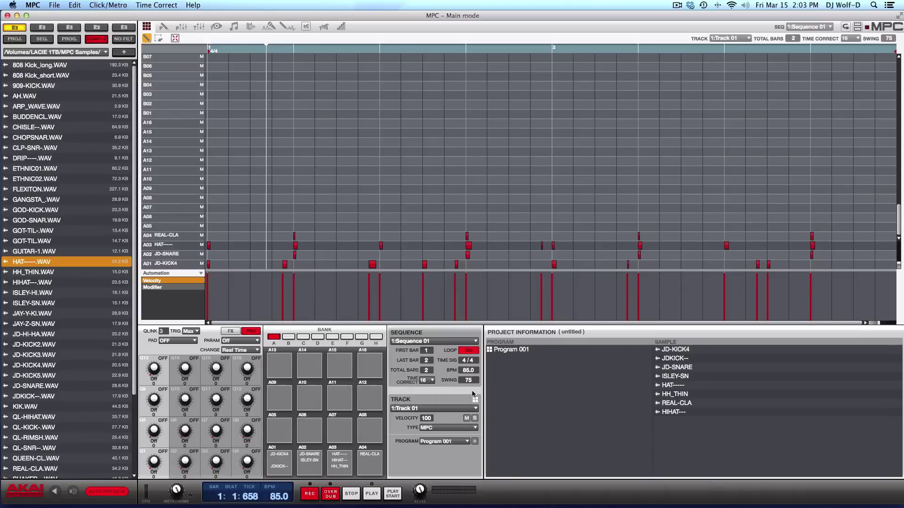
key(space)
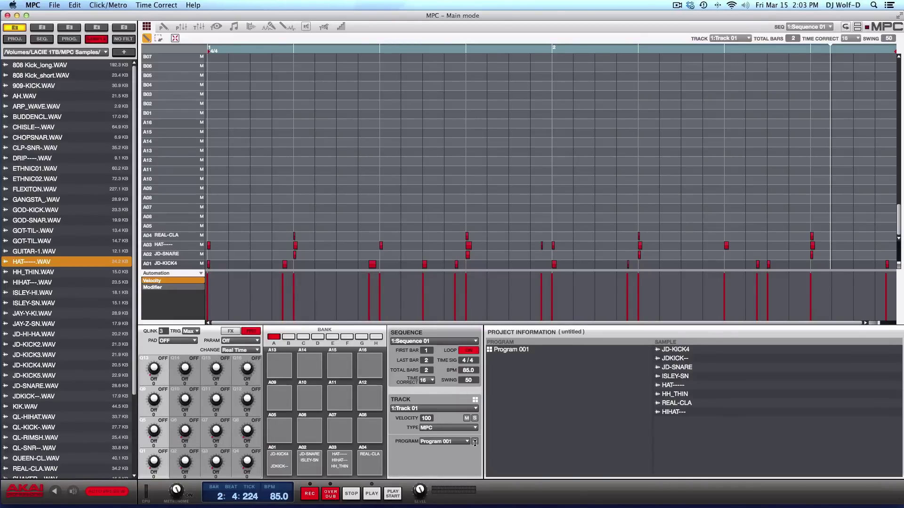
Replace Sequence 02's hat pattern with the same kick, snare, hat and clap beat, recorded with time correct set to 16T.
click(432, 382)
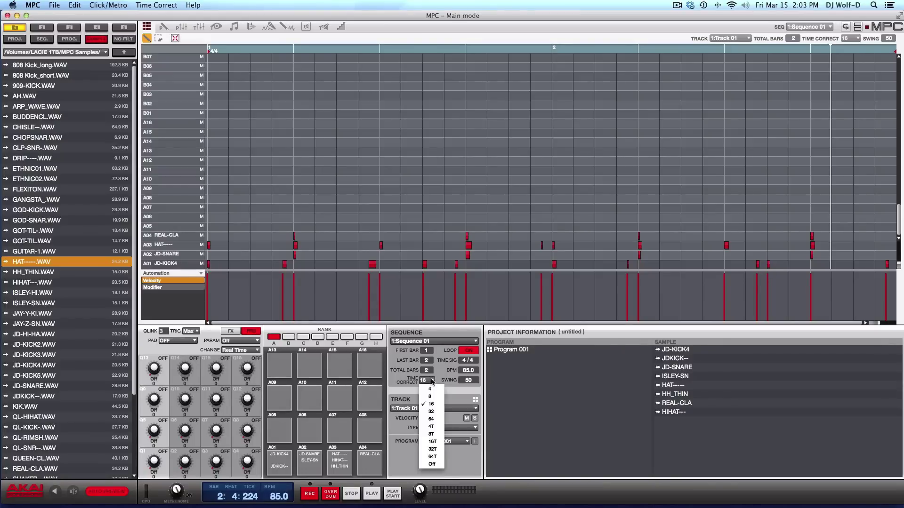
click(432, 441)
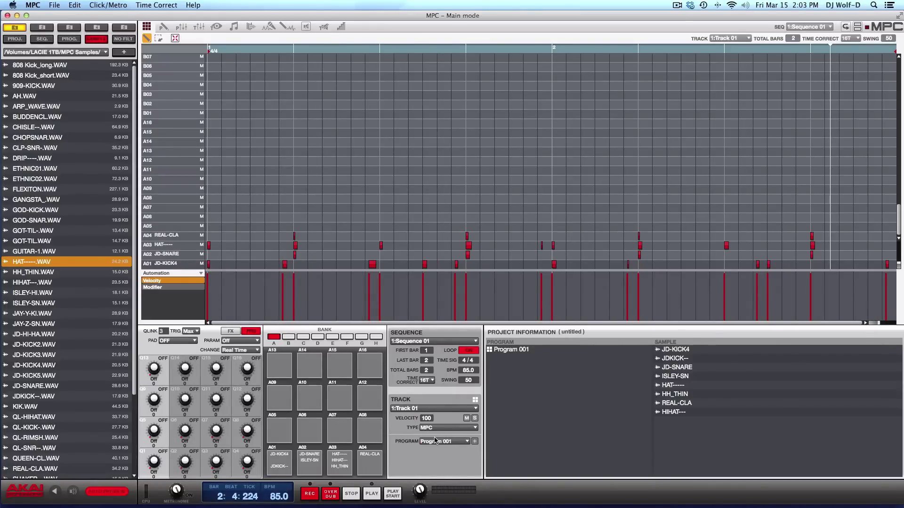
key(Up)
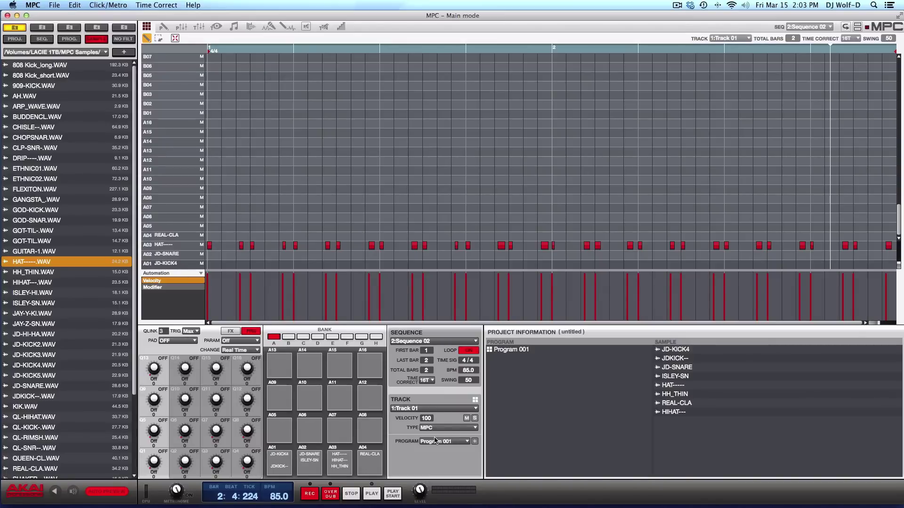
key(super+z)
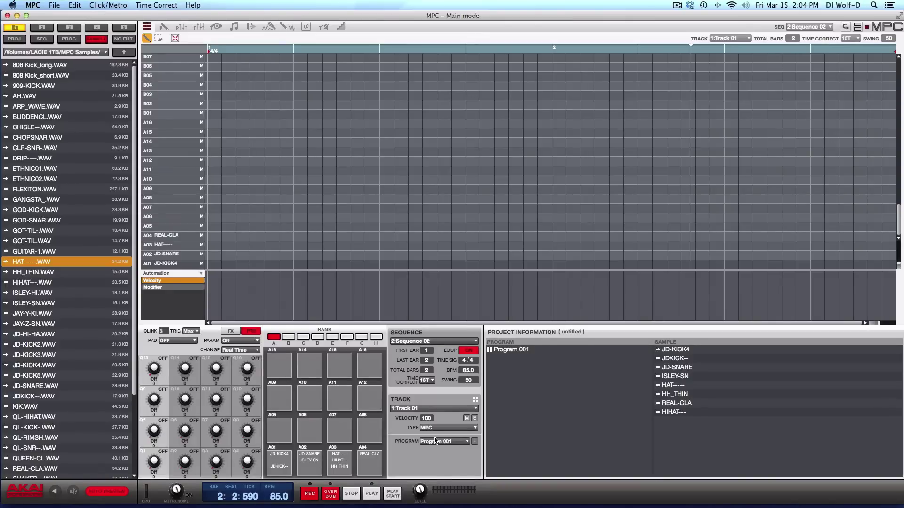
key(space)
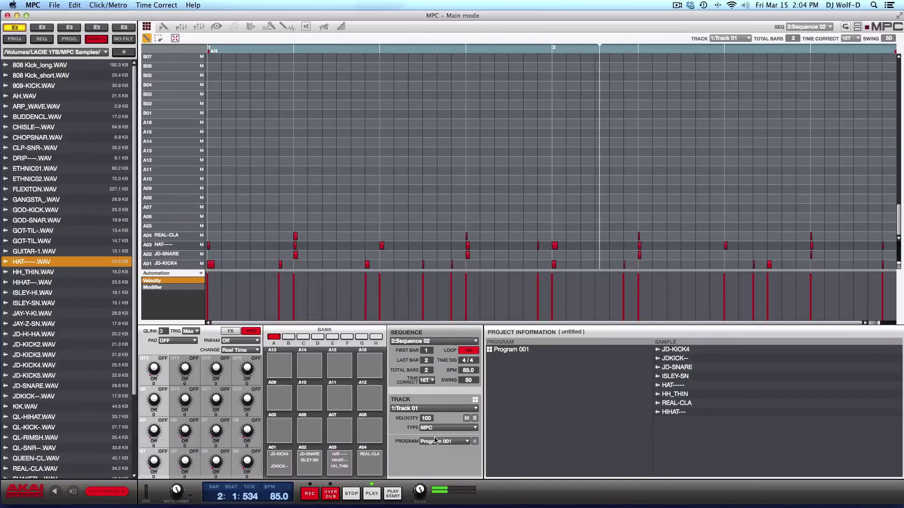
Play and switch between Sequence 02 and Sequence 01 to compare the 16T and 75-swing drum beats.
key(Down)
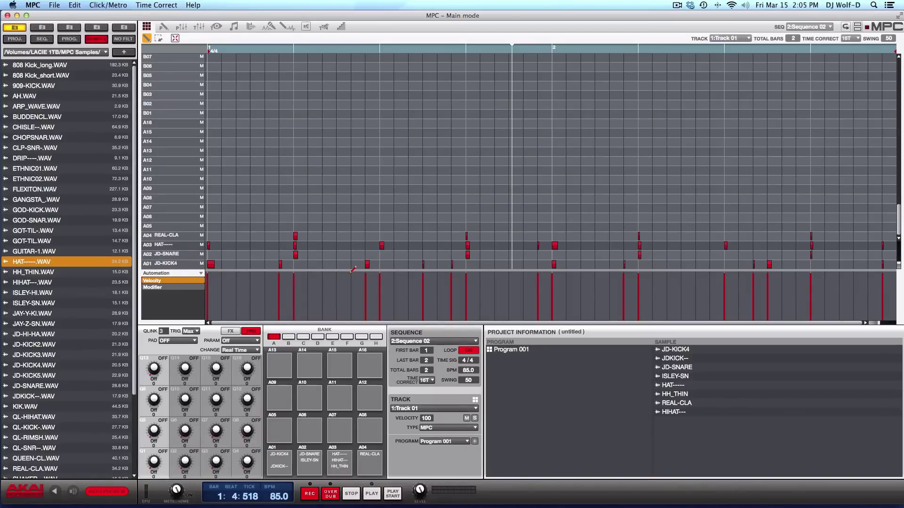
key(space)
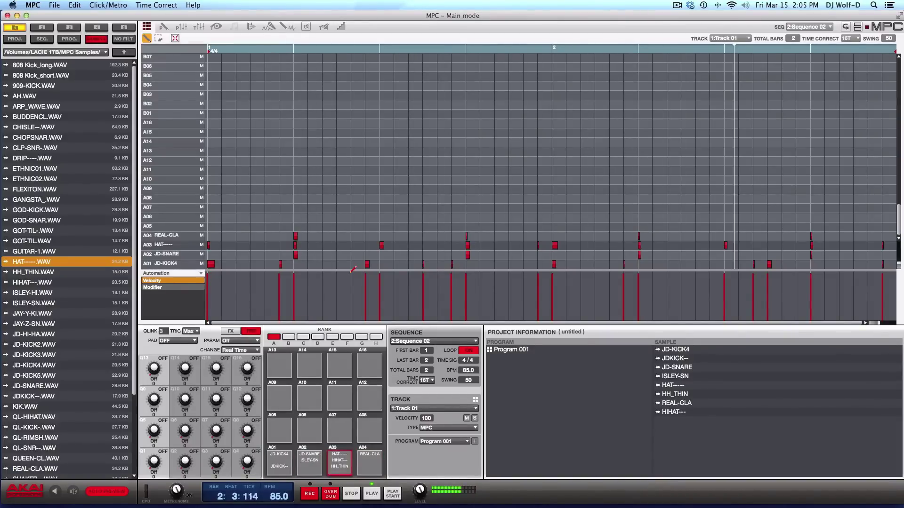
key(Up)
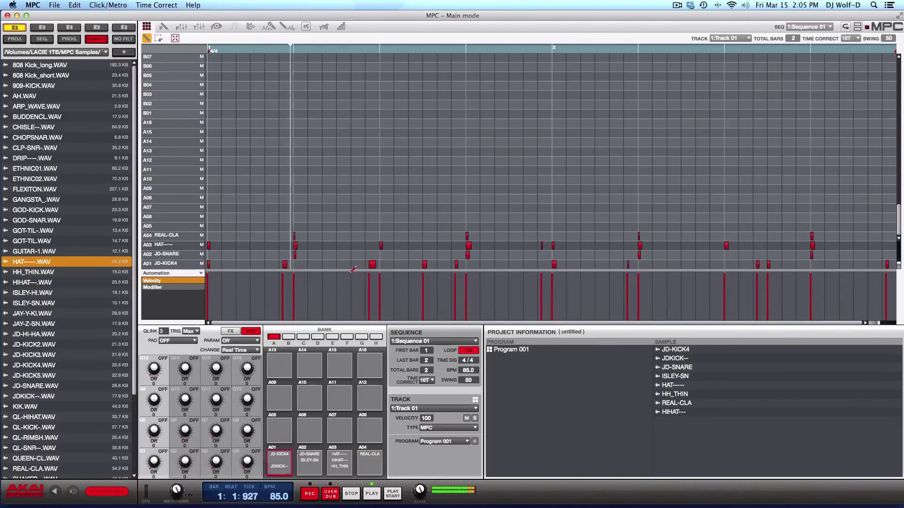